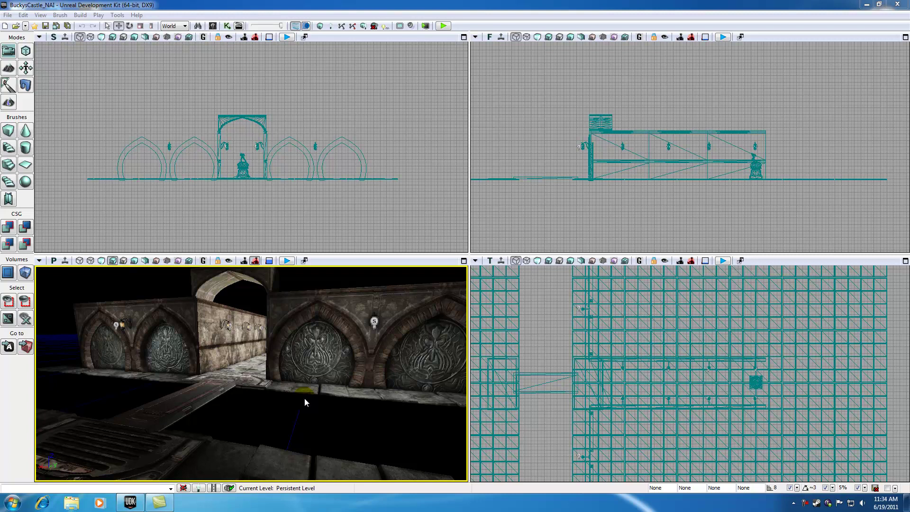
Examine the castle entrance from several angles, selecting the arched front wall, corridor wall and bridge meshes in turn
drag(305, 399, 267, 405)
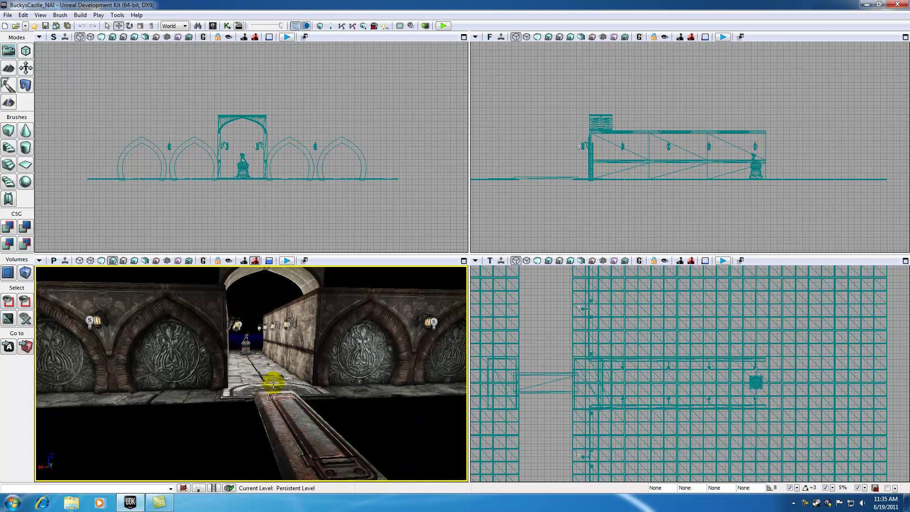
drag(270, 380, 267, 337)
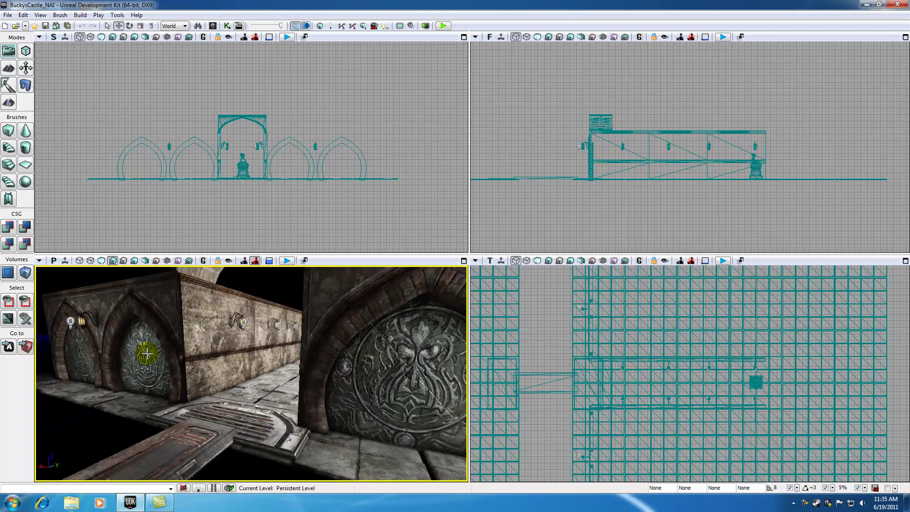
click(159, 304)
click(332, 303)
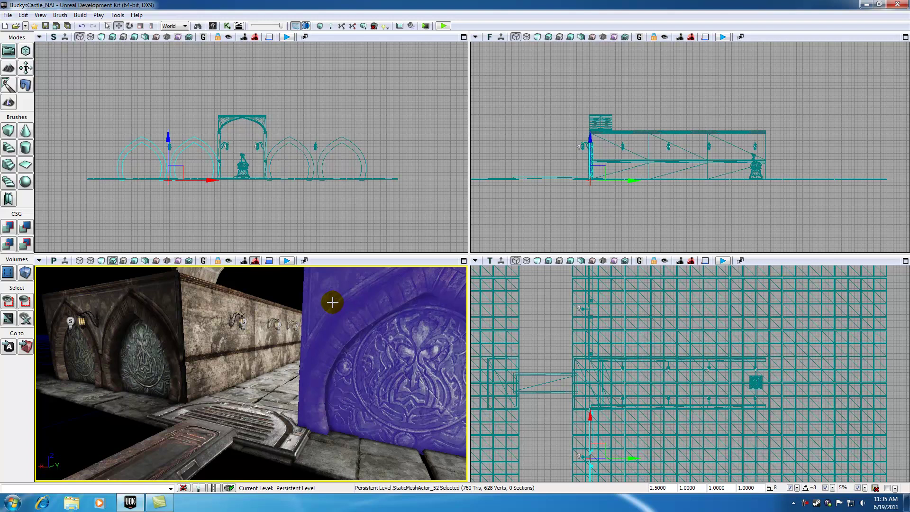
click(220, 280)
click(235, 287)
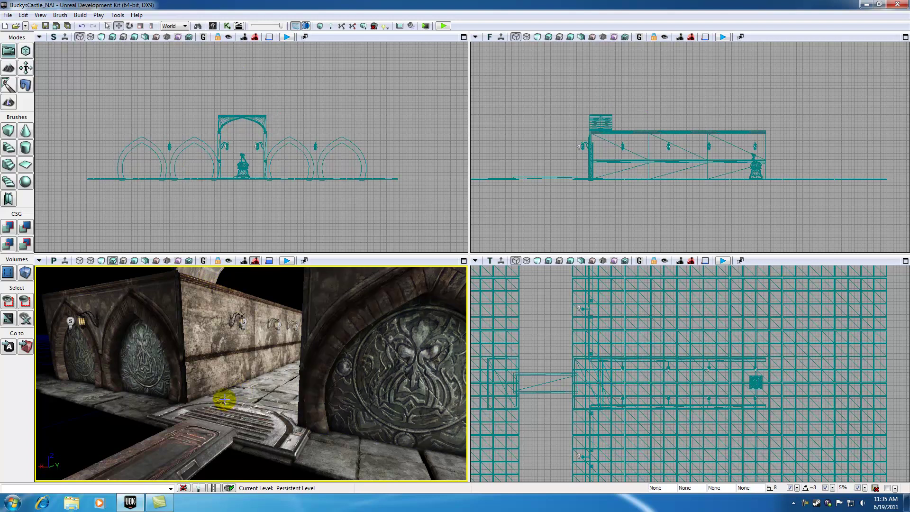
click(204, 372)
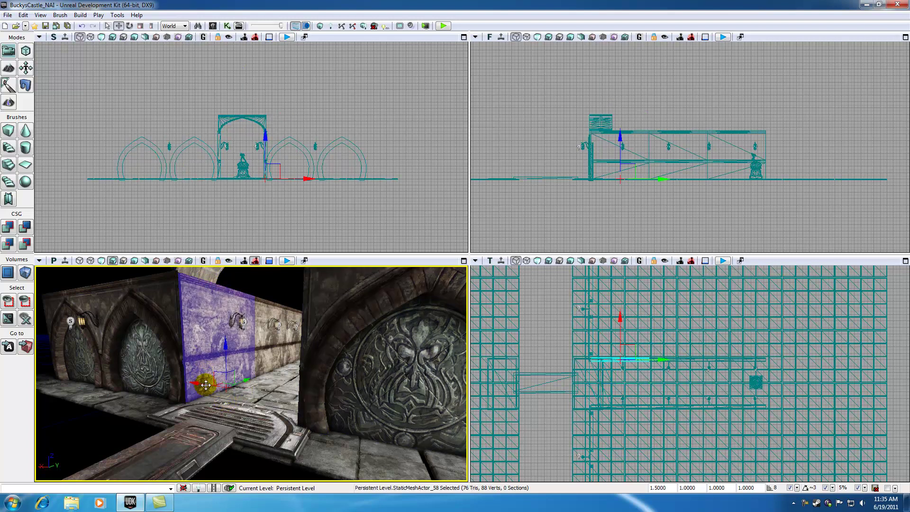
click(242, 280)
click(167, 451)
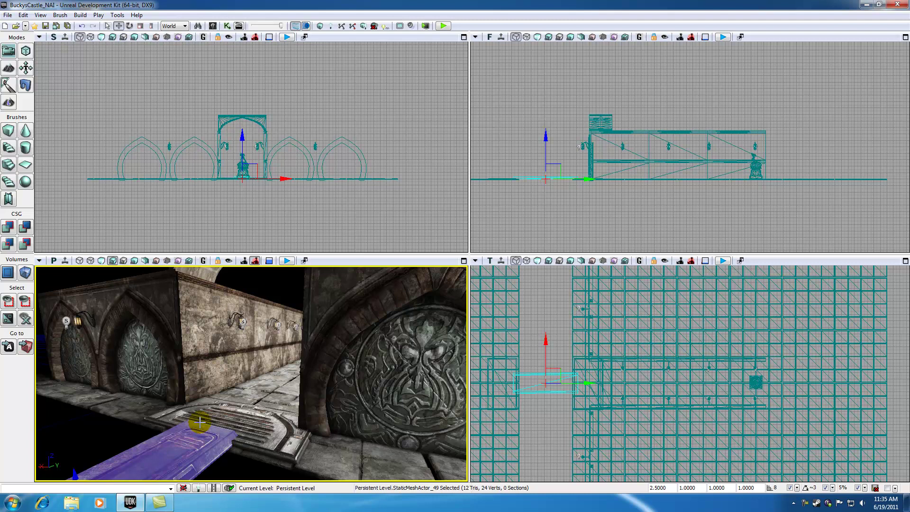
click(99, 276)
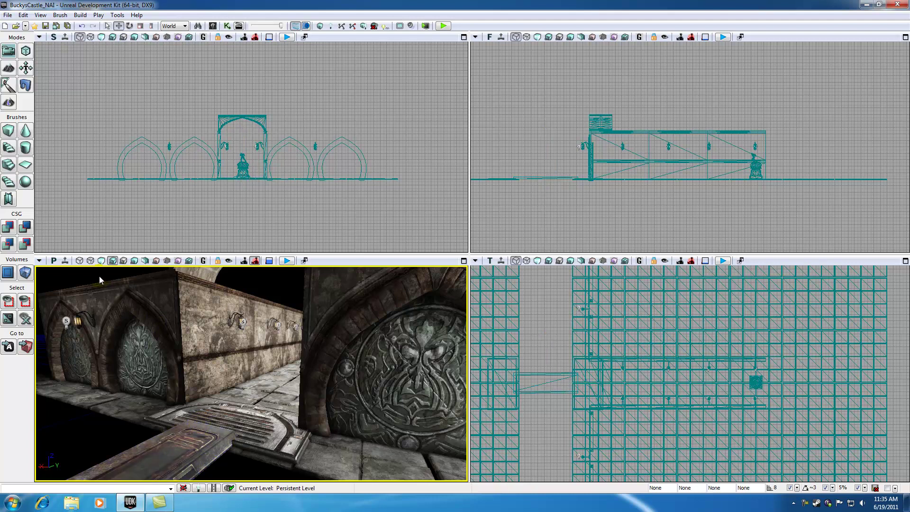
Open the Content Browser, limit the assets to static meshes and search for "door"
click(213, 26)
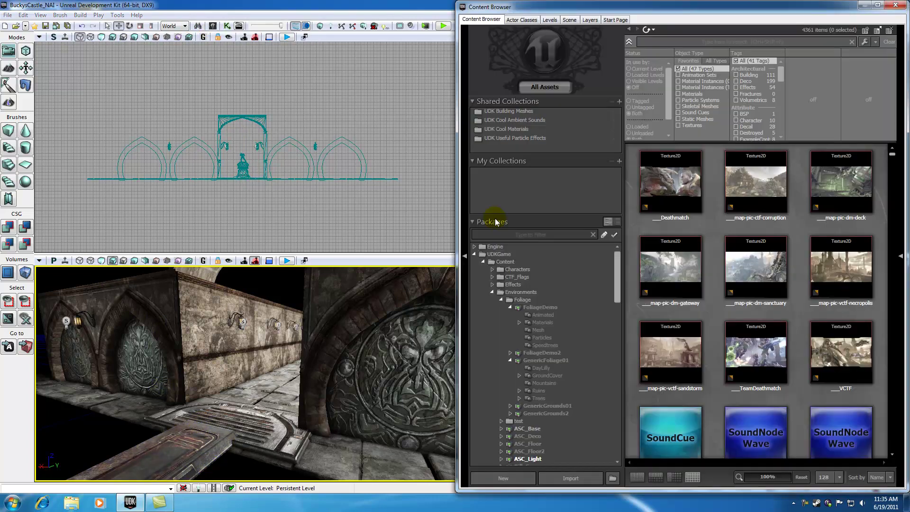
double_click(636, 7)
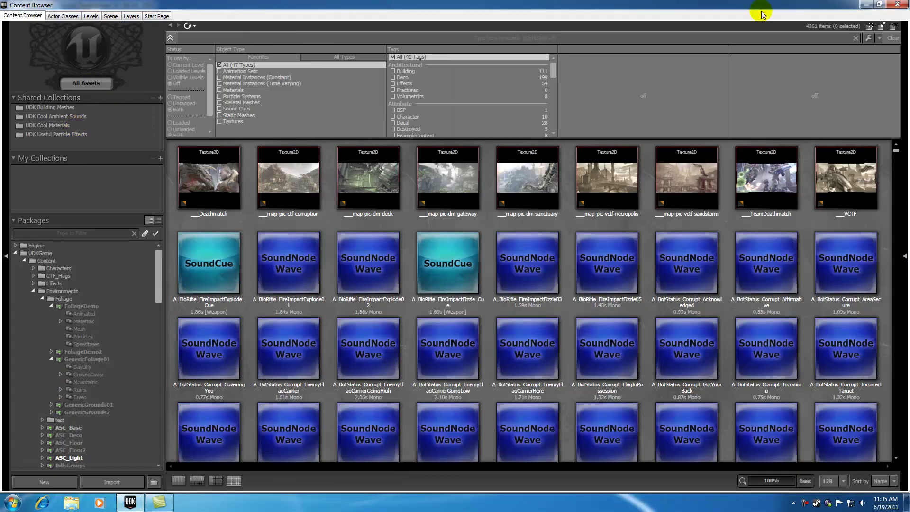
click(220, 115)
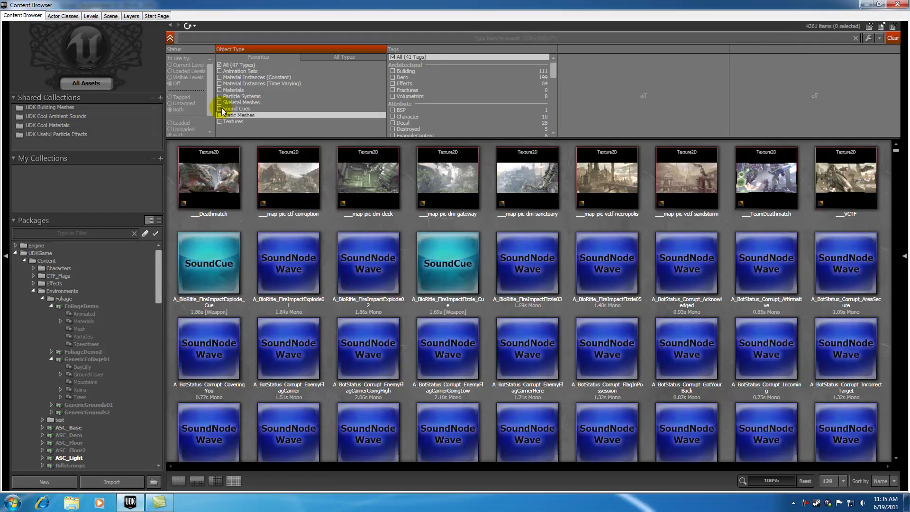
click(231, 39)
text(door)
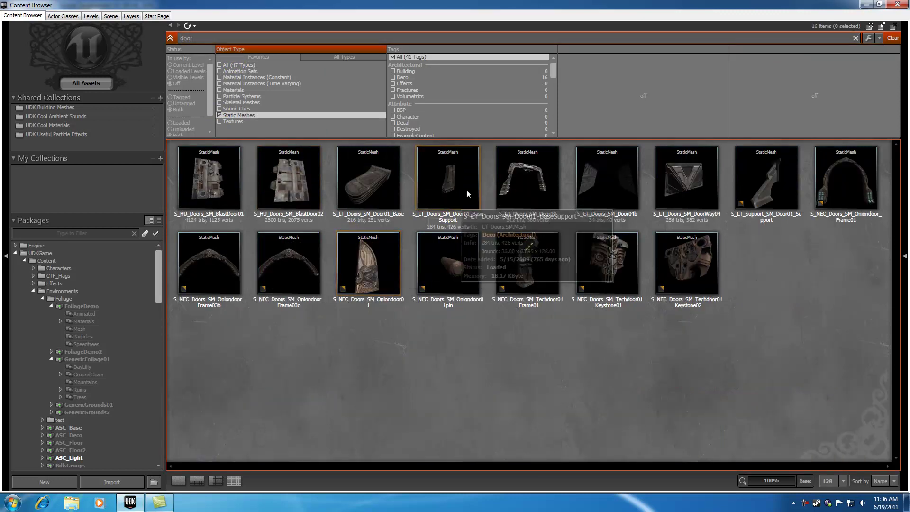
Select the S_LT_Doors_SM_DoorWay04 static mesh and return to the level editor
click(688, 183)
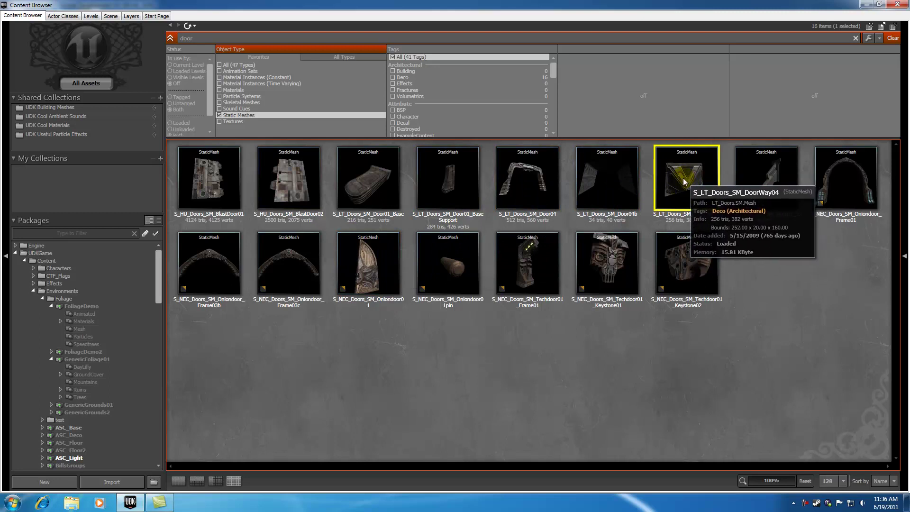
right_click(684, 180)
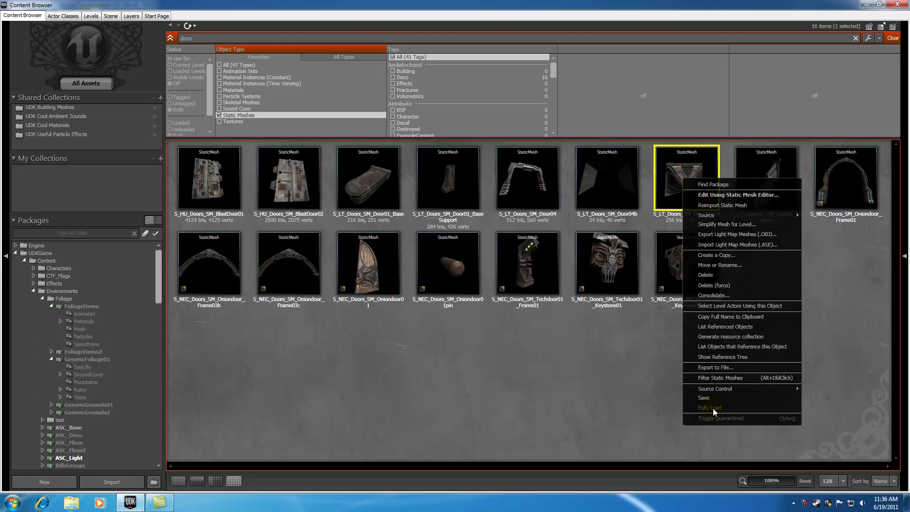
click(633, 396)
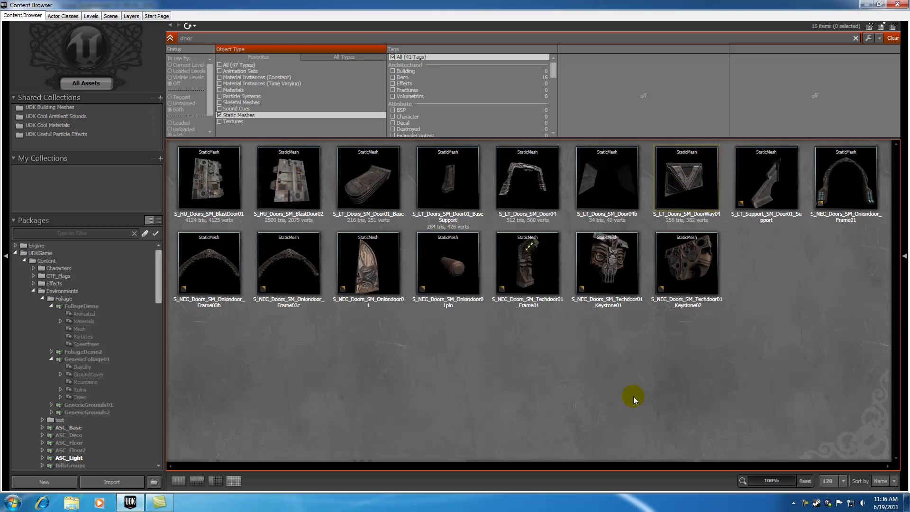
click(682, 178)
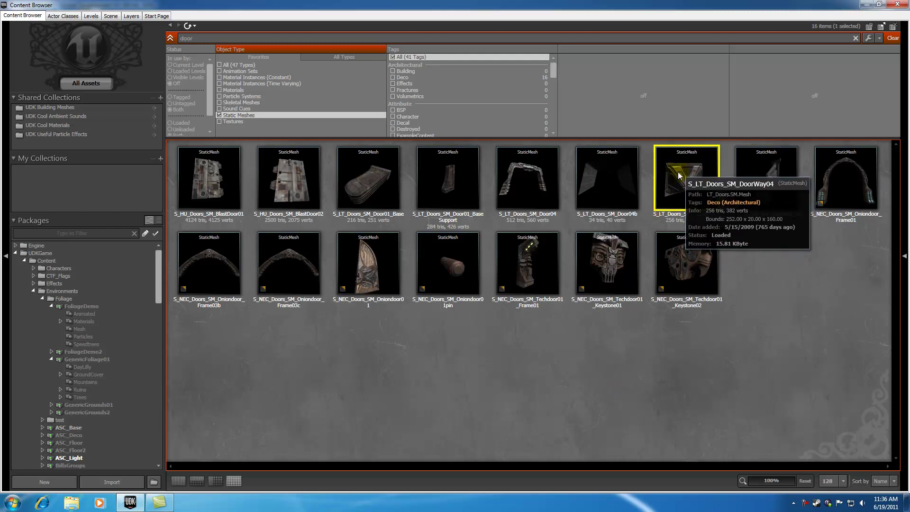
click(897, 5)
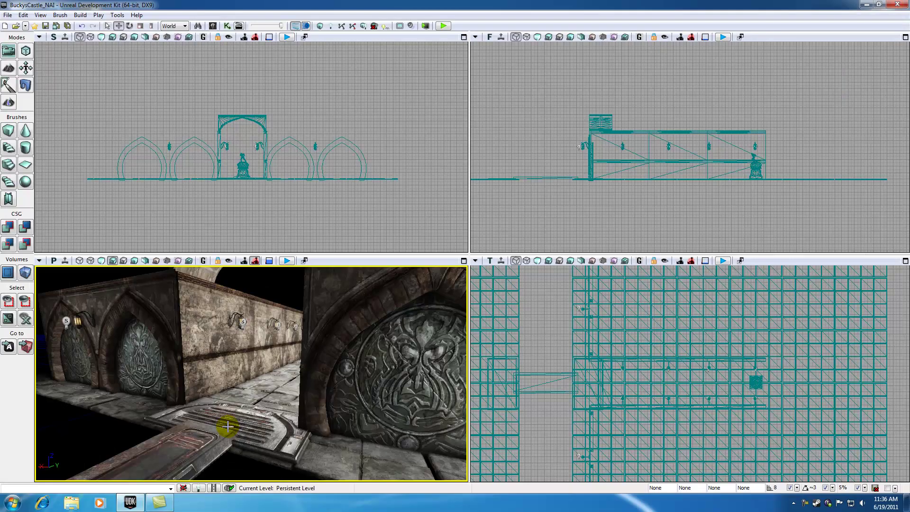
Add S_LT_Doors_SM_DoorWay04 as an InterpActor on the metal platform at the corridor entrance
drag(227, 426, 228, 426)
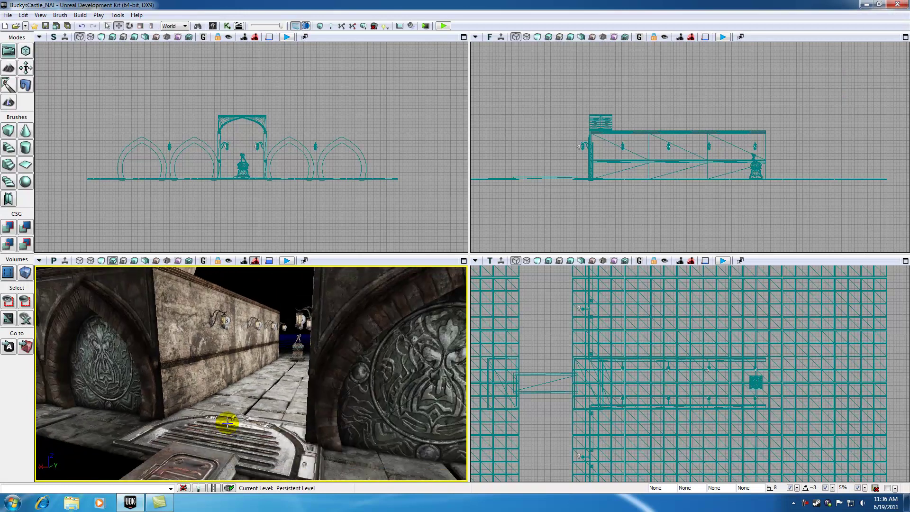
right_click(227, 427)
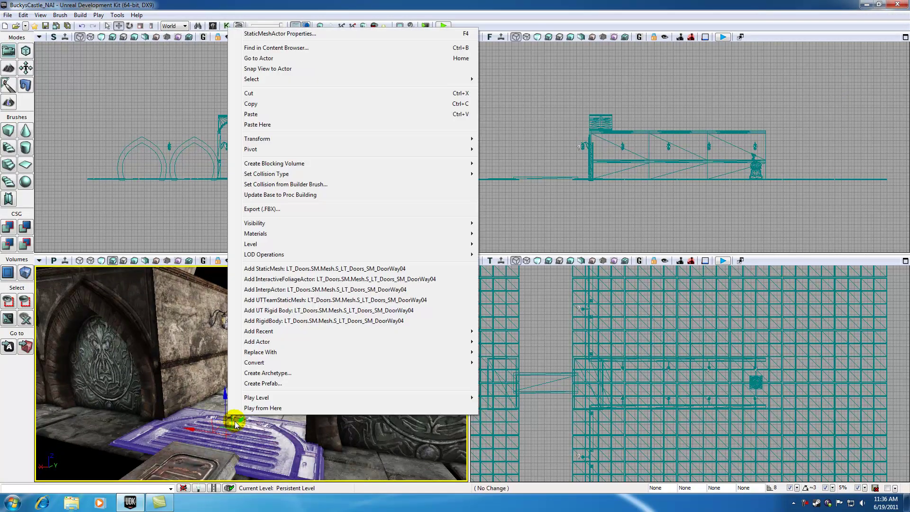
click(261, 290)
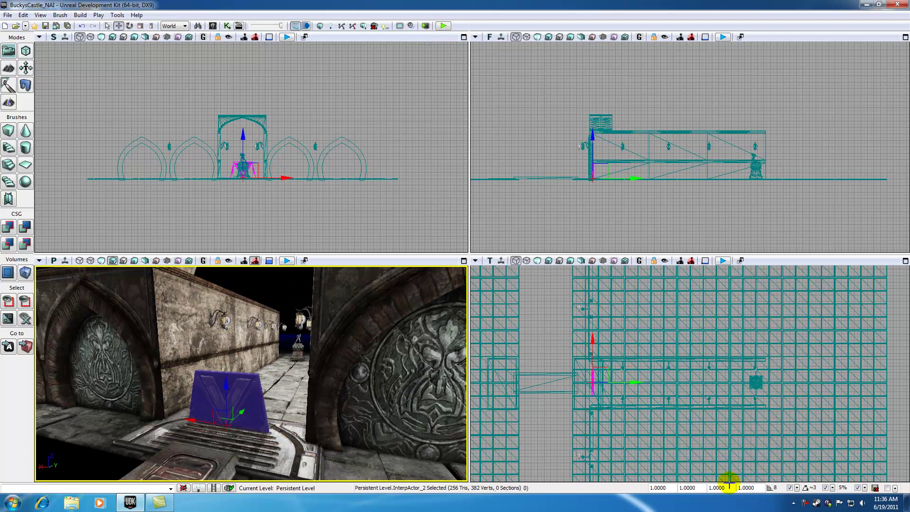
Scale the door uniformly, first to 1.5 and finally to 1.65
click(664, 488)
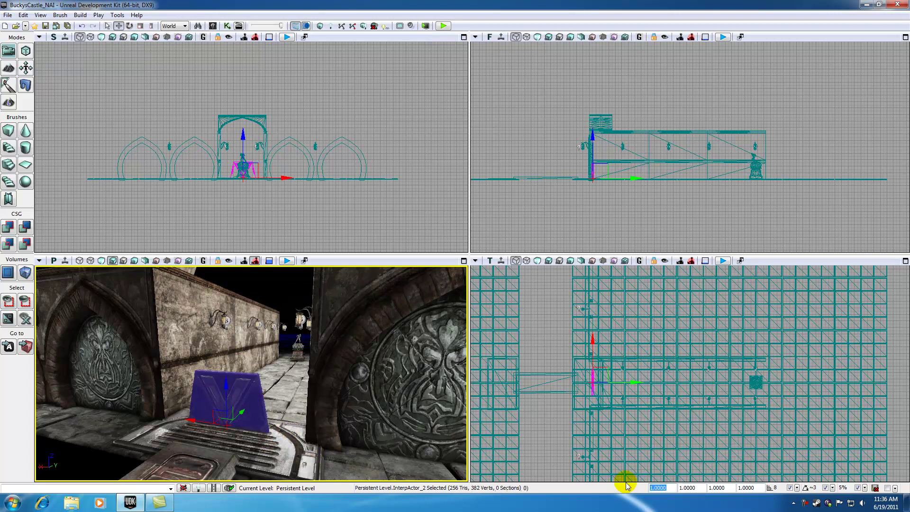
text(1.5)
click(700, 488)
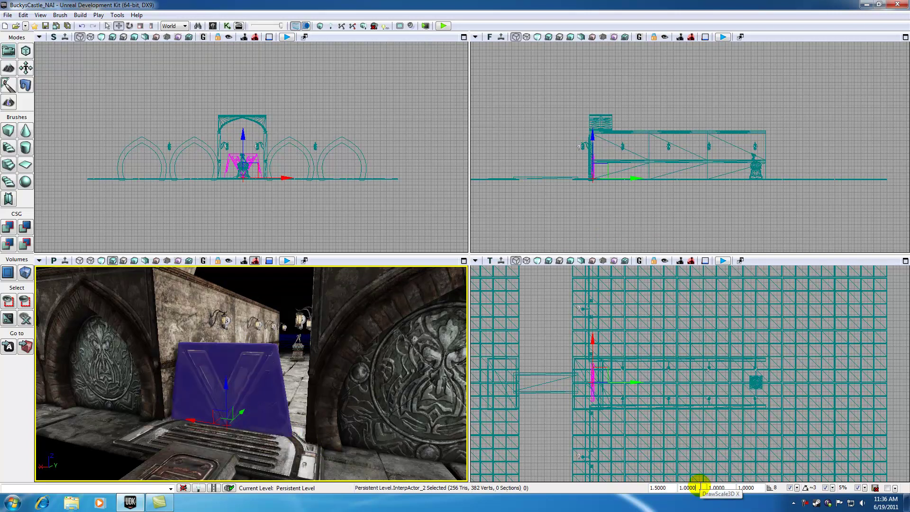
click(659, 488)
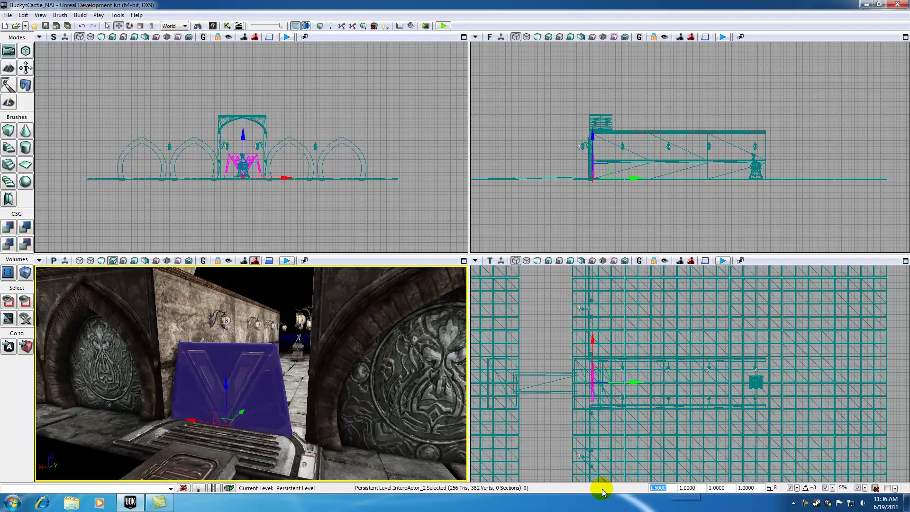
text(1.65)
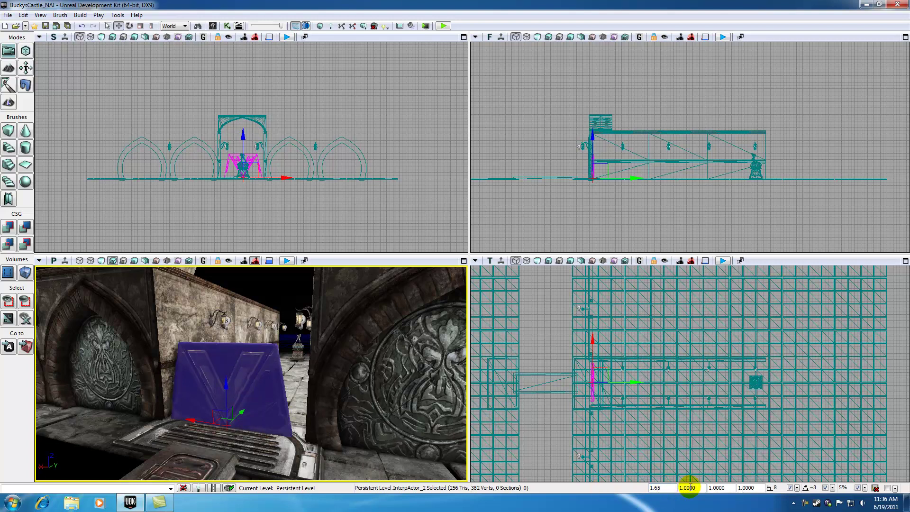
click(691, 488)
Shift the door slightly sideways along the X axis so it sits centred between the corridor walls
drag(231, 362, 237, 393)
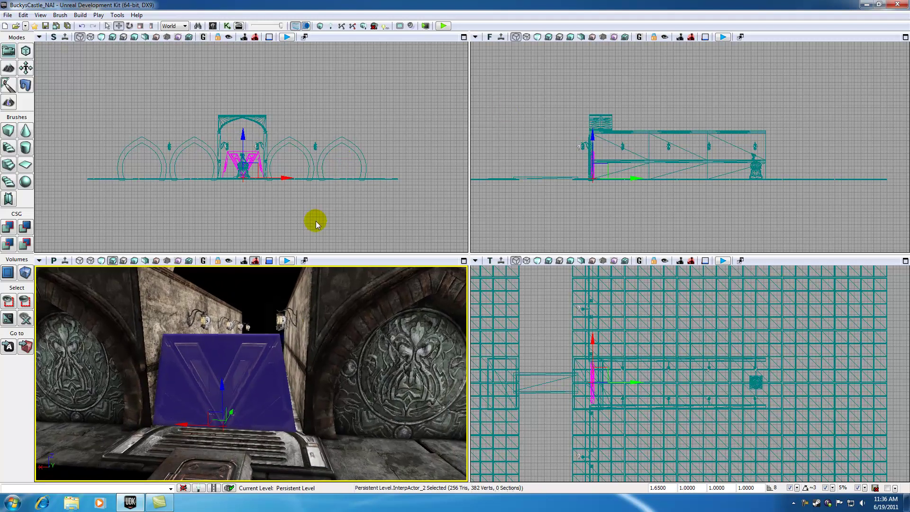
scroll(291, 218, up, 5)
scroll(225, 242, up, 4)
drag(206, 187, 231, 240)
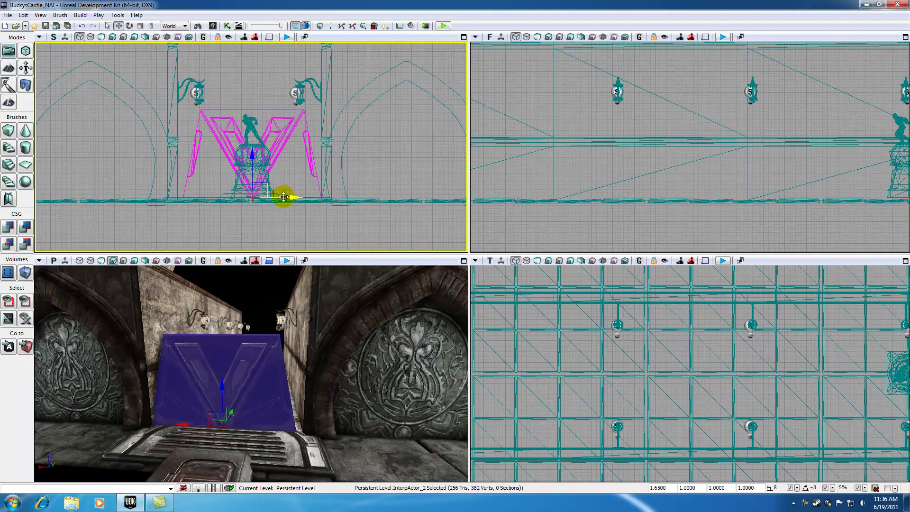
drag(294, 195, 291, 196)
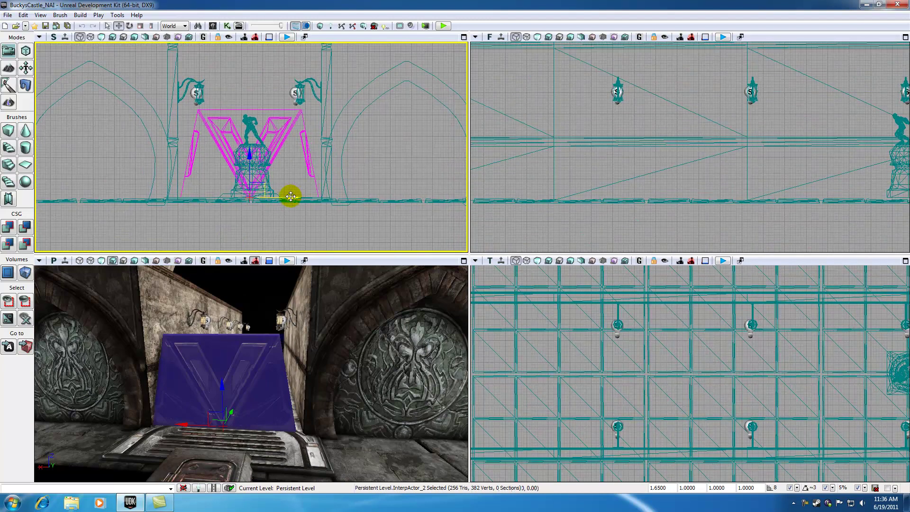
scroll(725, 234, down, 5)
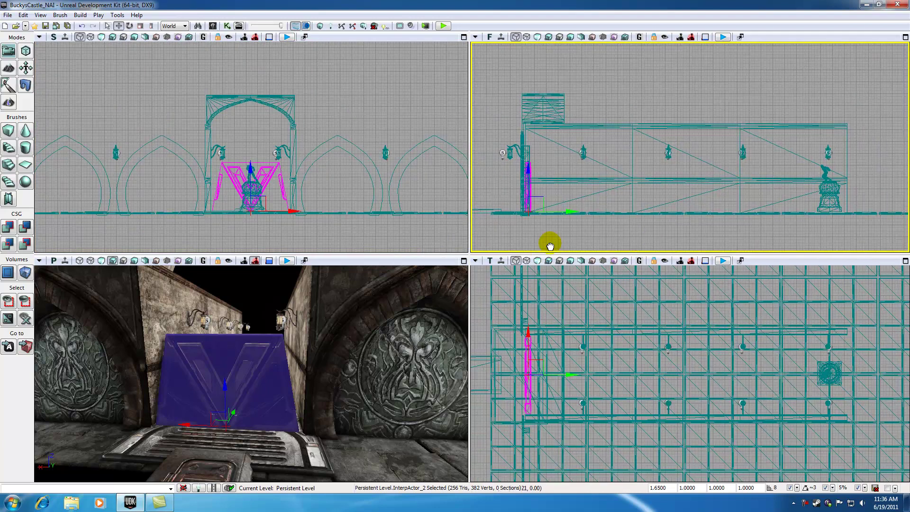
drag(550, 244, 561, 219)
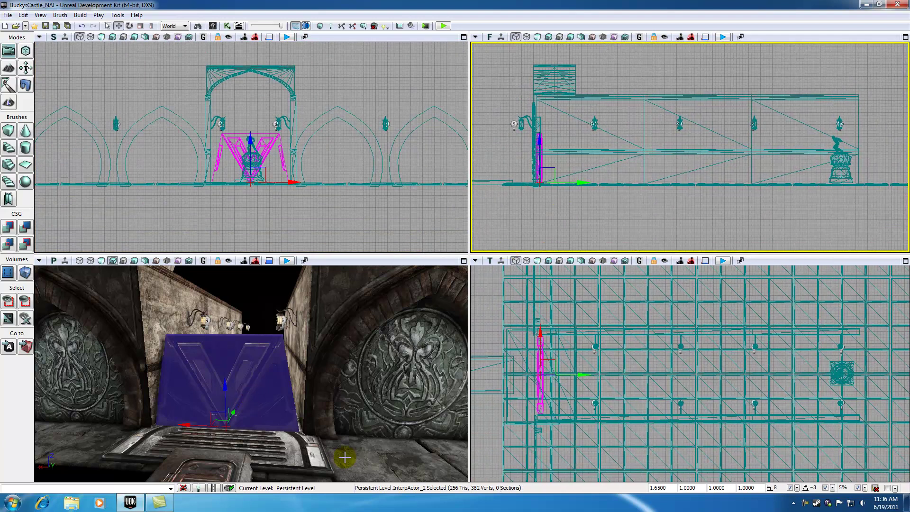
Move the door slightly along the Y axis towards the bridge so it lines up with the front wall
click(345, 458)
drag(242, 327, 216, 358)
click(596, 185)
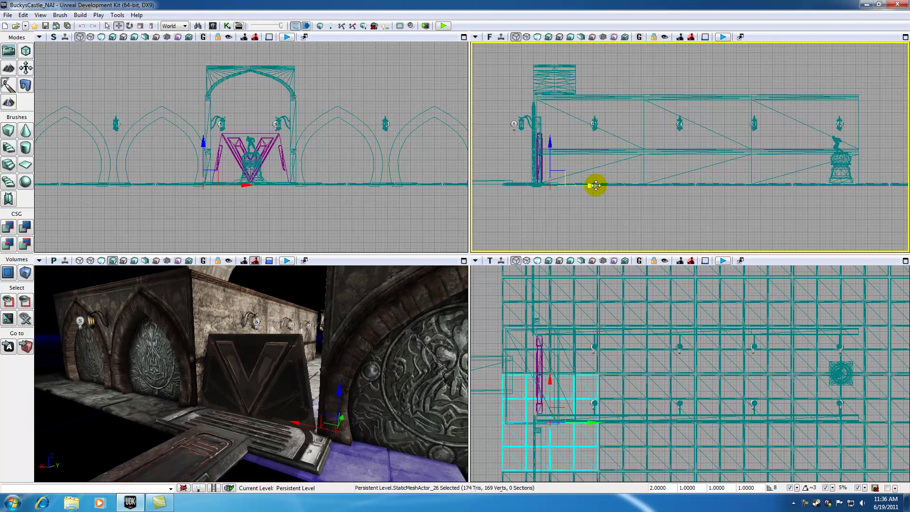
mouse_move(596, 186)
mouse_down()
mouse_move(595, 200)
mouse_move(582, 184)
mouse_up()
click(305, 374)
click(584, 184)
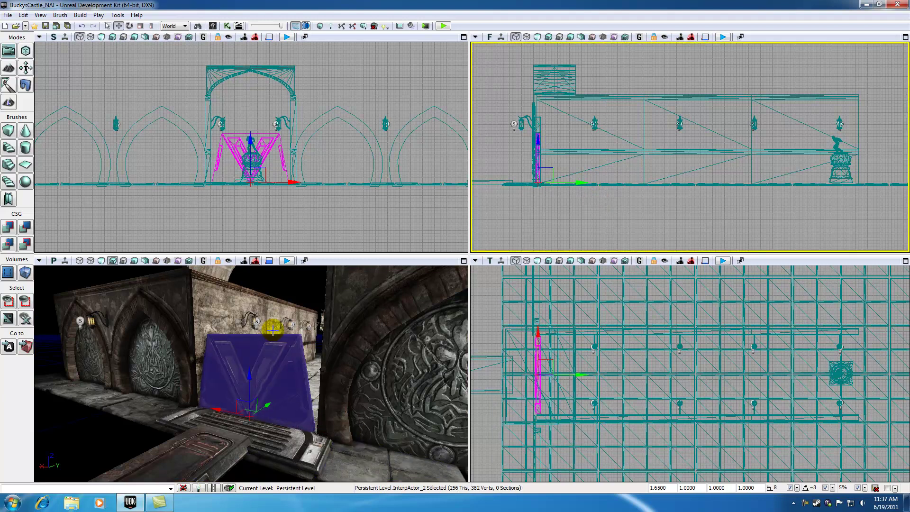
click(287, 283)
drag(287, 283, 274, 384)
click(275, 385)
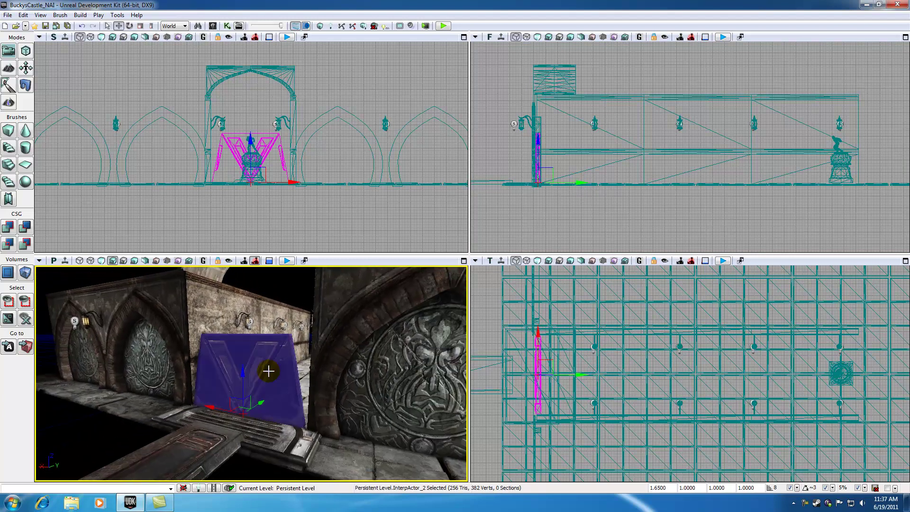
Lower the door vertically until it sits almost entirely below the floor, undo the move and deselect the door
click(90, 282)
drag(216, 388, 208, 488)
click(210, 370)
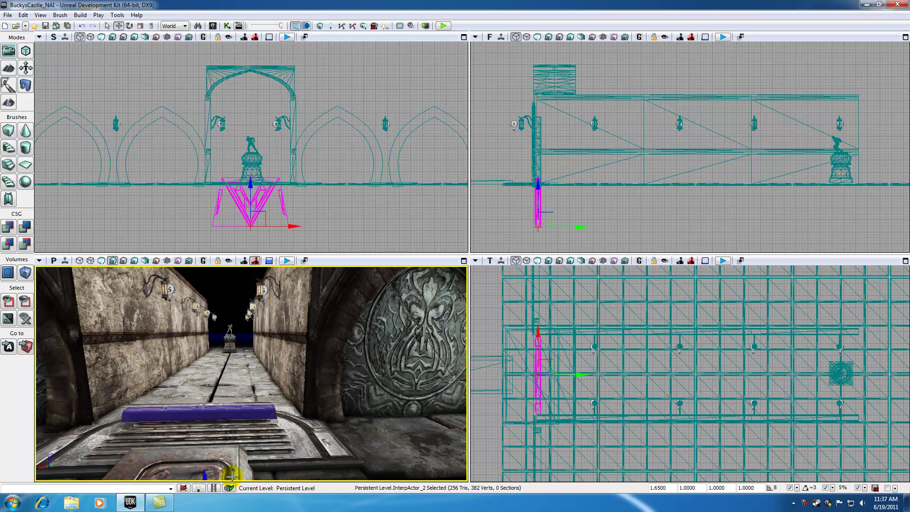
key(ctrl+z)
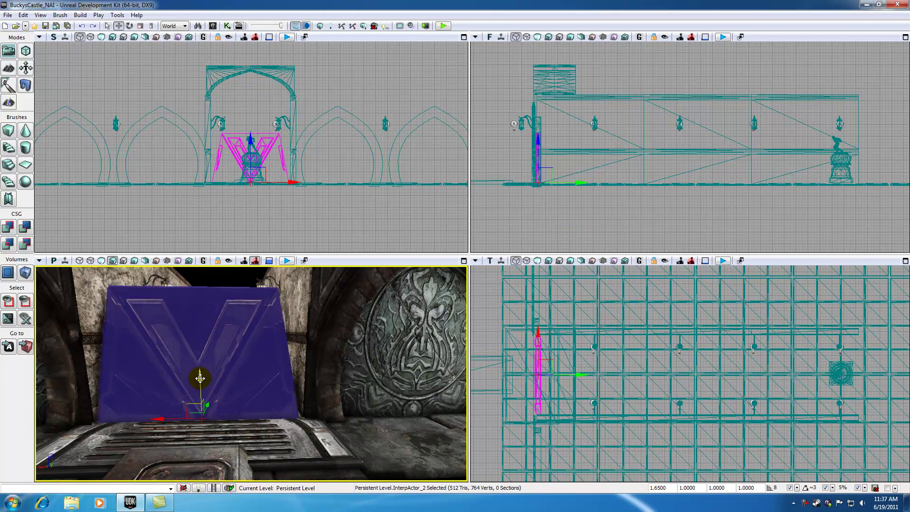
click(232, 281)
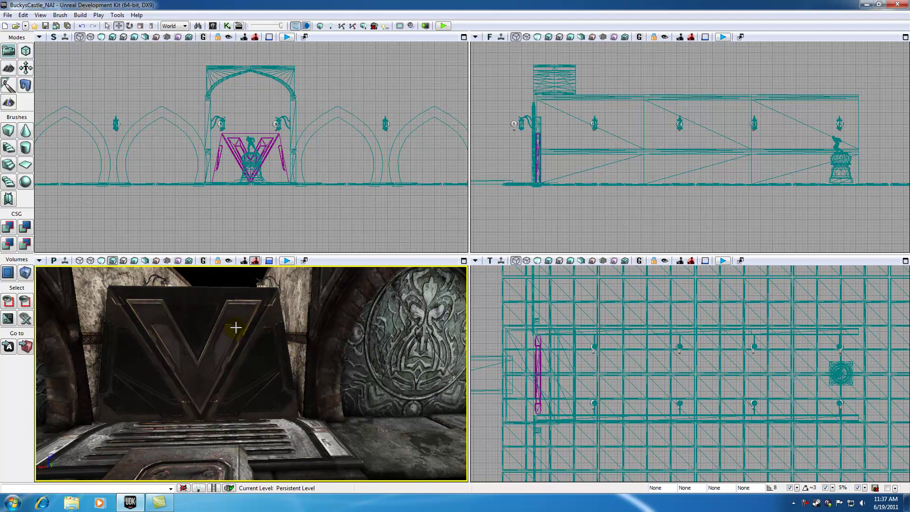
drag(237, 350, 241, 369)
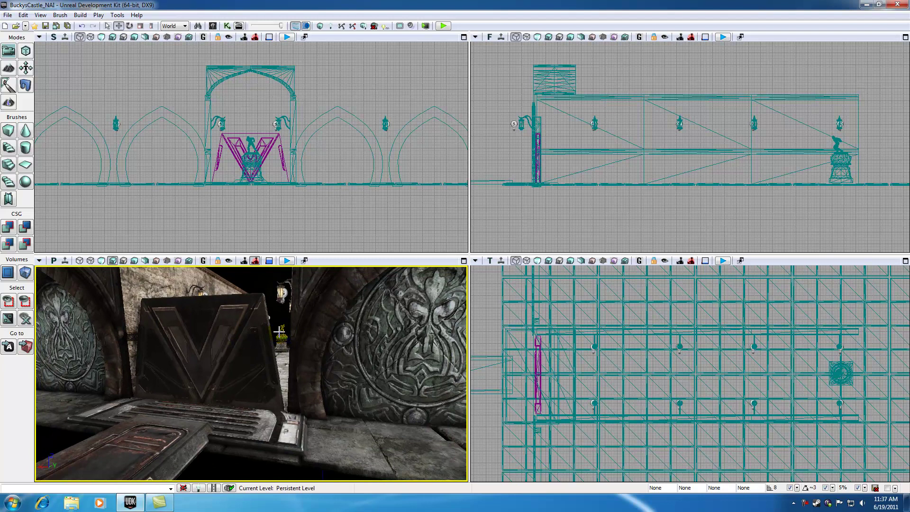
Add a Trigger actor on the bridge in front of the door and shift it along the X axis to centre it
drag(271, 319, 174, 462)
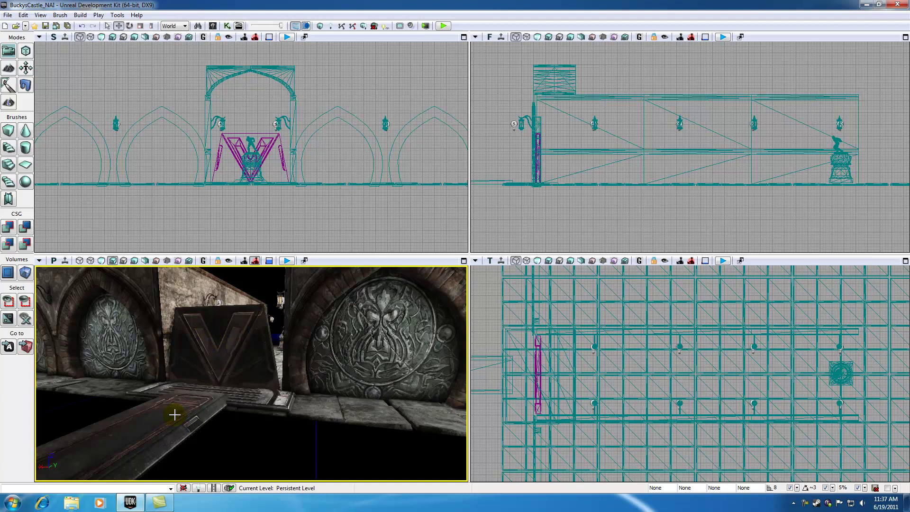
right_click(157, 419)
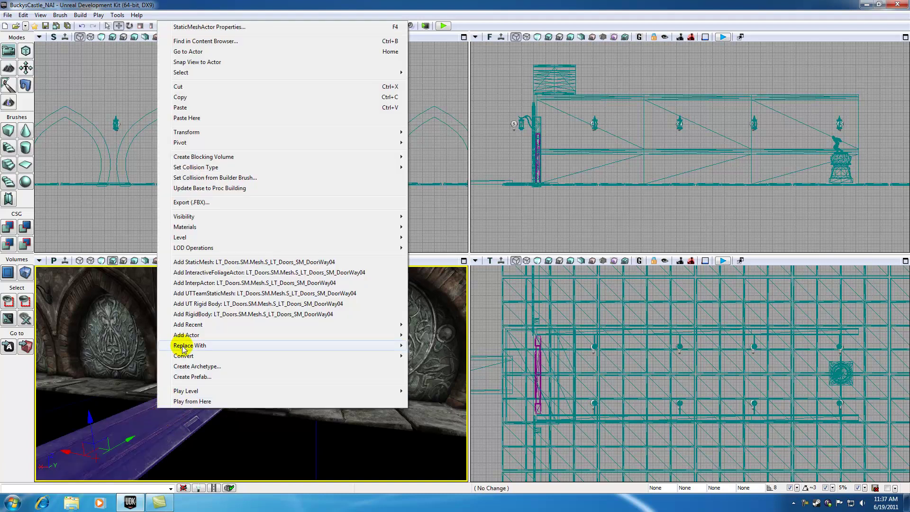
mouse_move(231, 339)
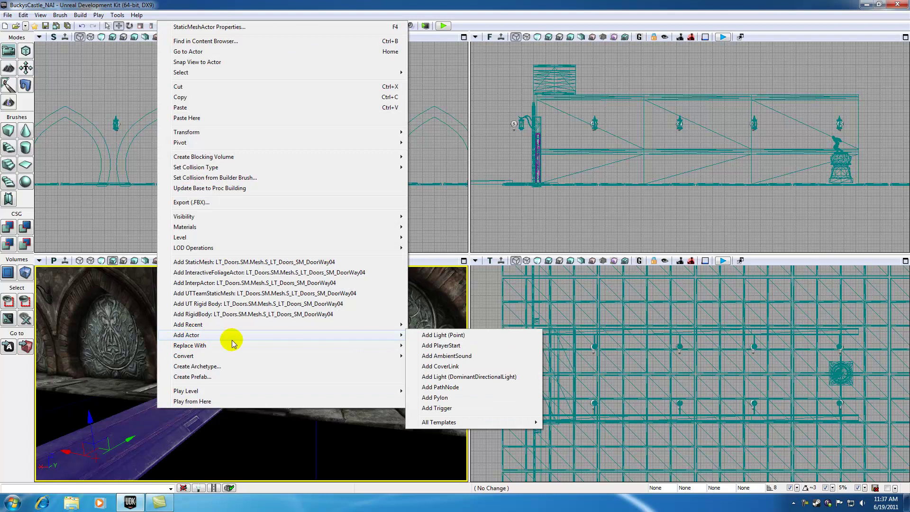
click(436, 408)
mouse_move(108, 433)
mouse_down()
mouse_move(142, 379)
mouse_move(143, 412)
mouse_move(114, 436)
mouse_up()
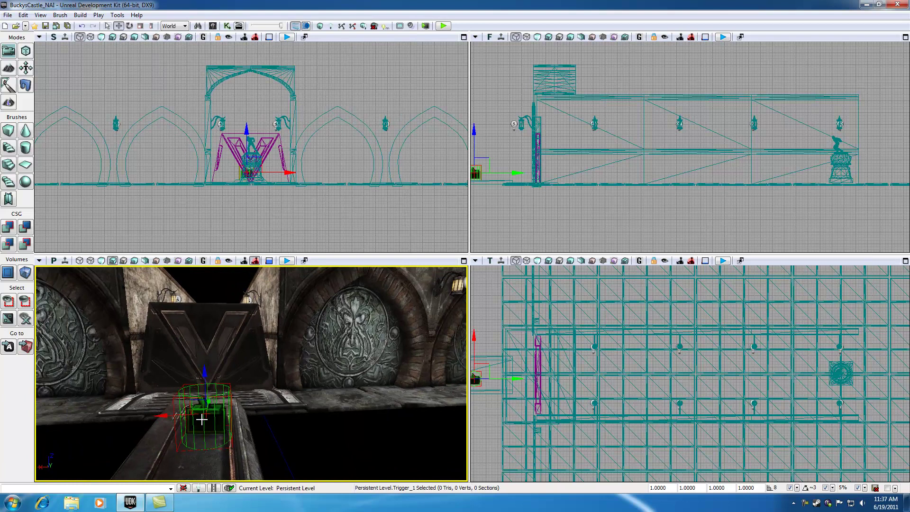
drag(161, 415, 151, 414)
Open the trigger's properties and set its Collision Radius to 100
key(F4)
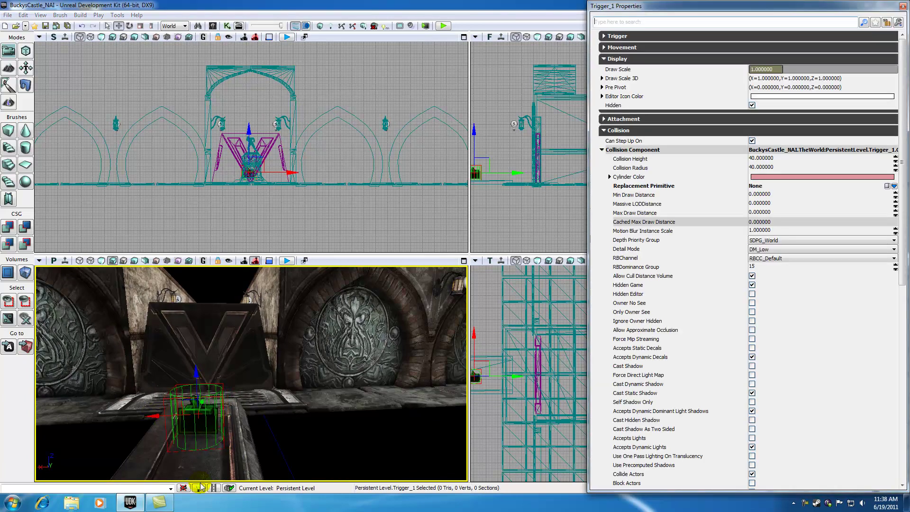
click(605, 131)
click(604, 59)
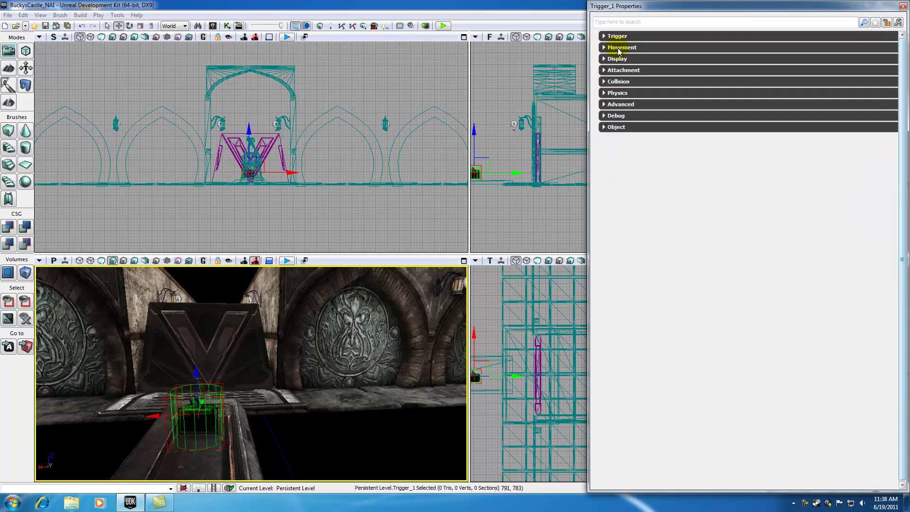
click(605, 82)
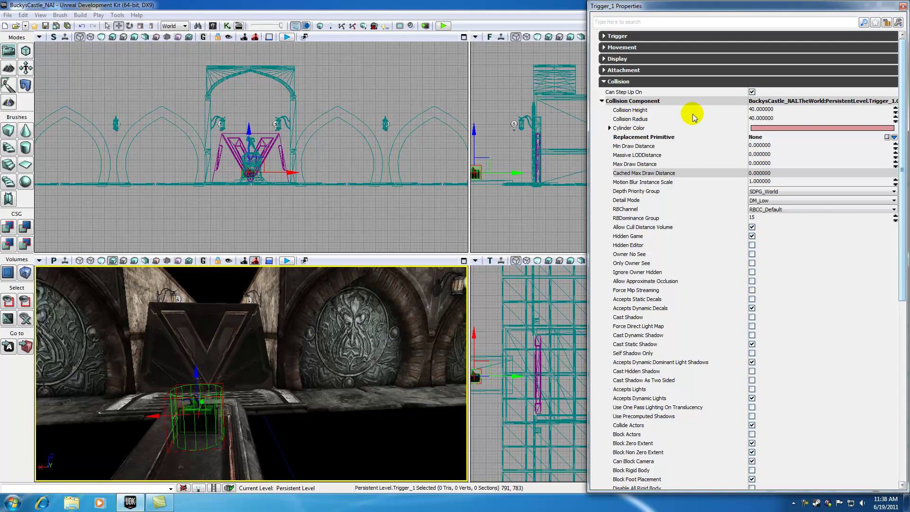
click(755, 118)
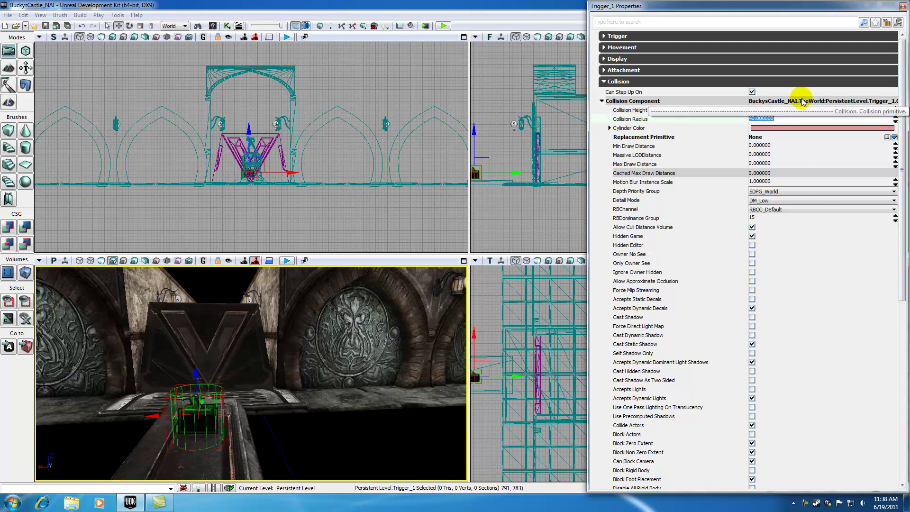
text(100)
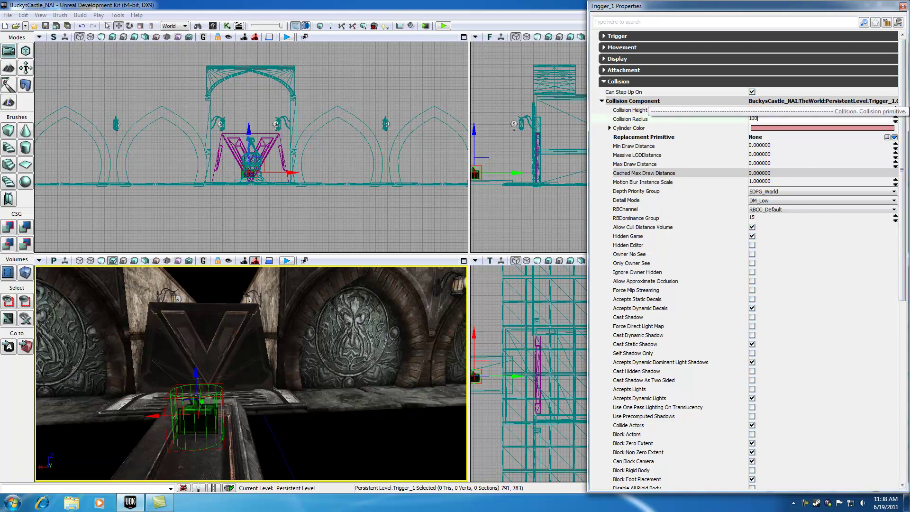
click(780, 147)
drag(199, 413, 199, 453)
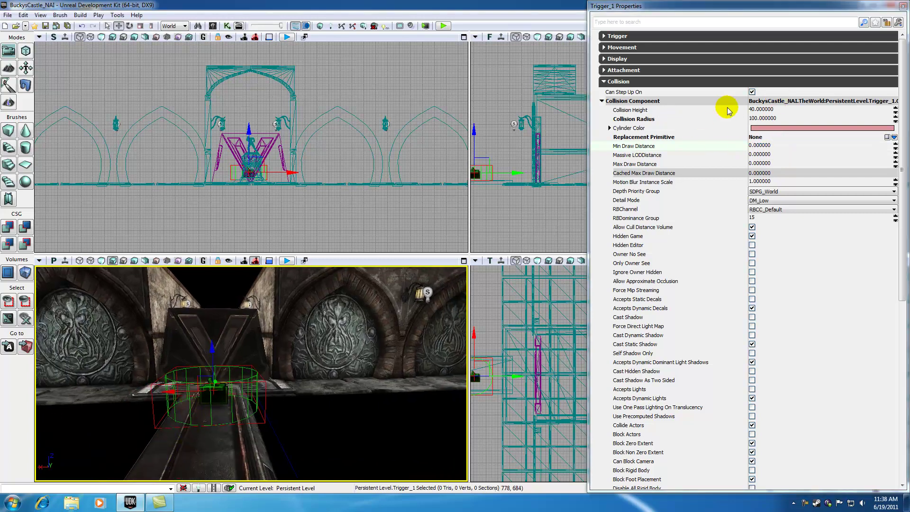
Set the trigger's Collision Height to 100 and raise the trigger slightly above the bridge
click(757, 110)
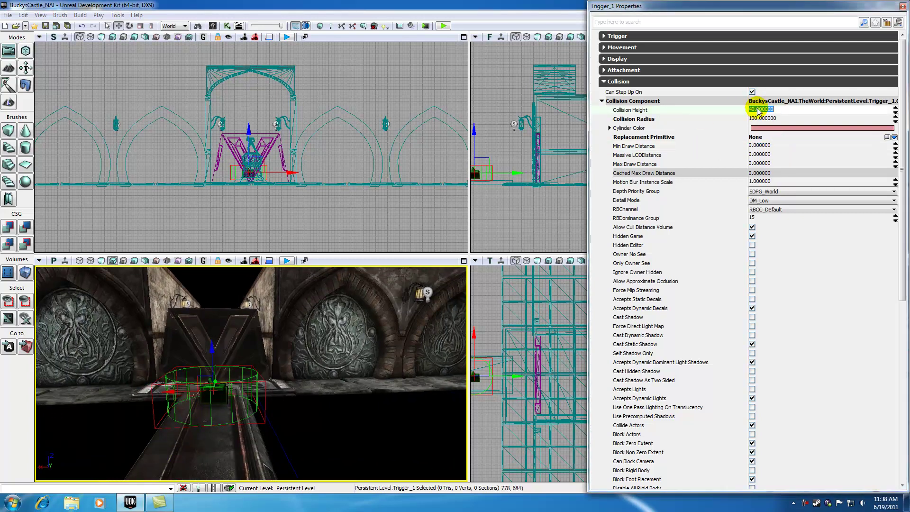
text(100)
click(749, 118)
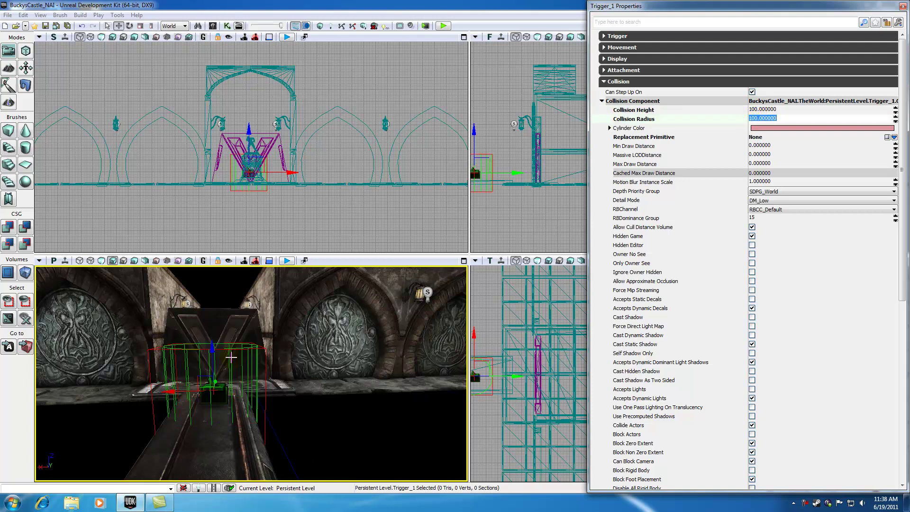
click(213, 348)
drag(213, 348, 212, 321)
drag(271, 446, 185, 459)
Inspect the bridge, trigger and door in turn to check their placement, and close the properties window
click(83, 394)
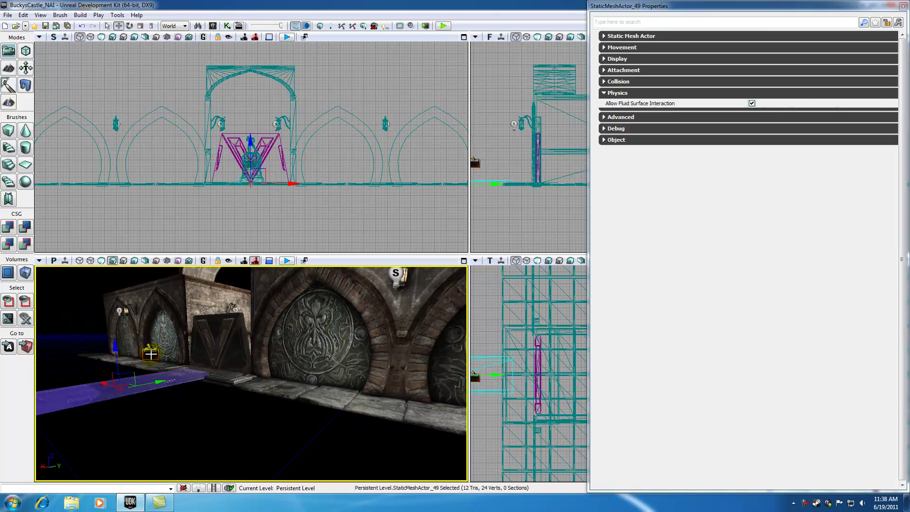
click(156, 351)
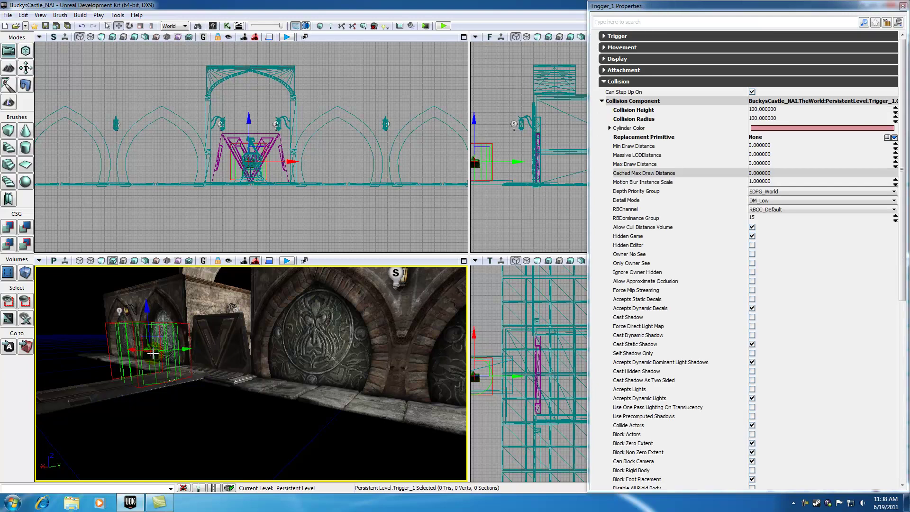
click(216, 341)
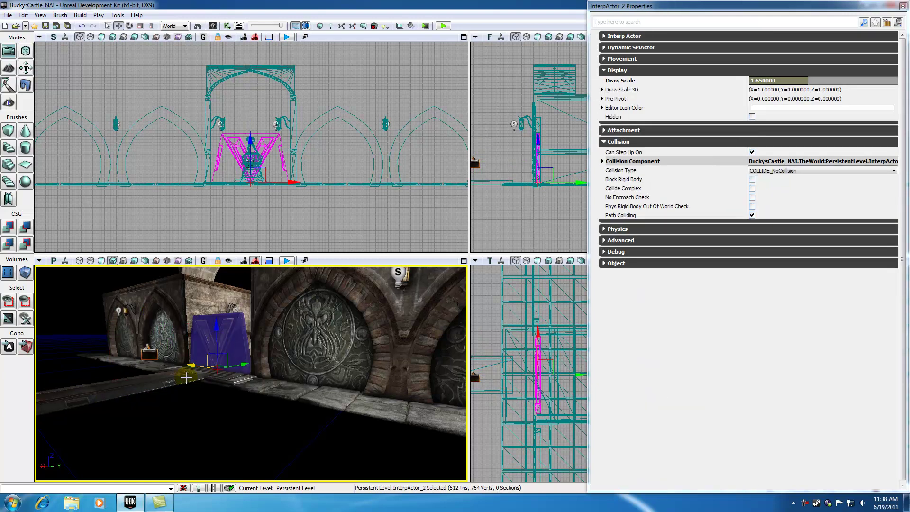
mouse_move(146, 411)
mouse_down()
mouse_move(156, 375)
mouse_move(166, 417)
mouse_move(145, 411)
mouse_up()
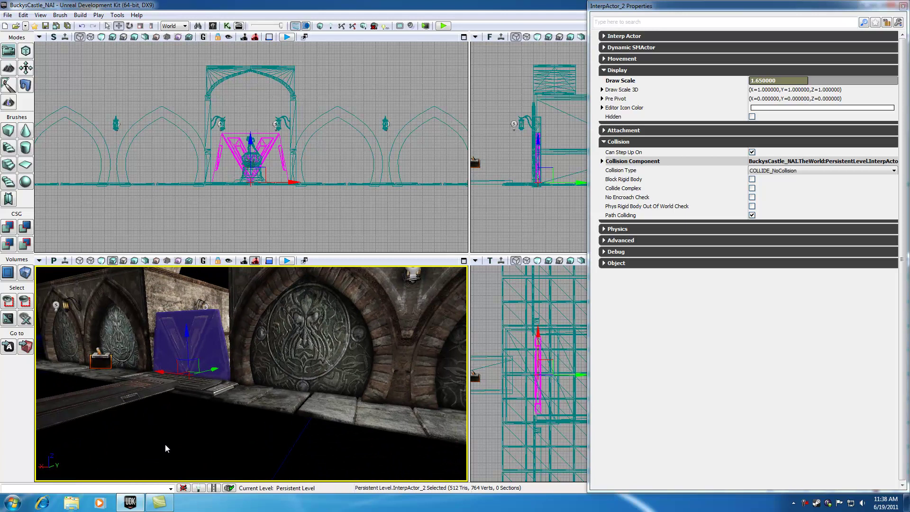
drag(167, 433, 154, 437)
click(903, 6)
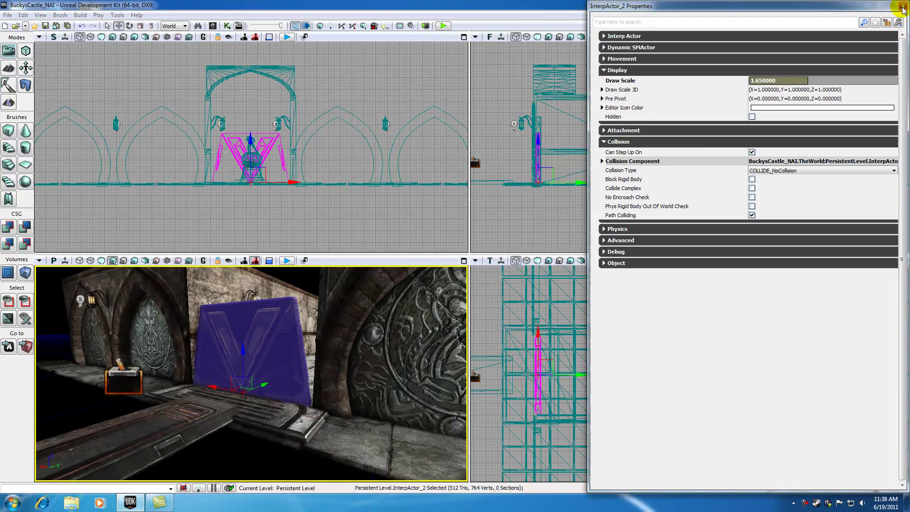
Select the trigger, open Kismet and create a Touch event using that trigger
click(133, 386)
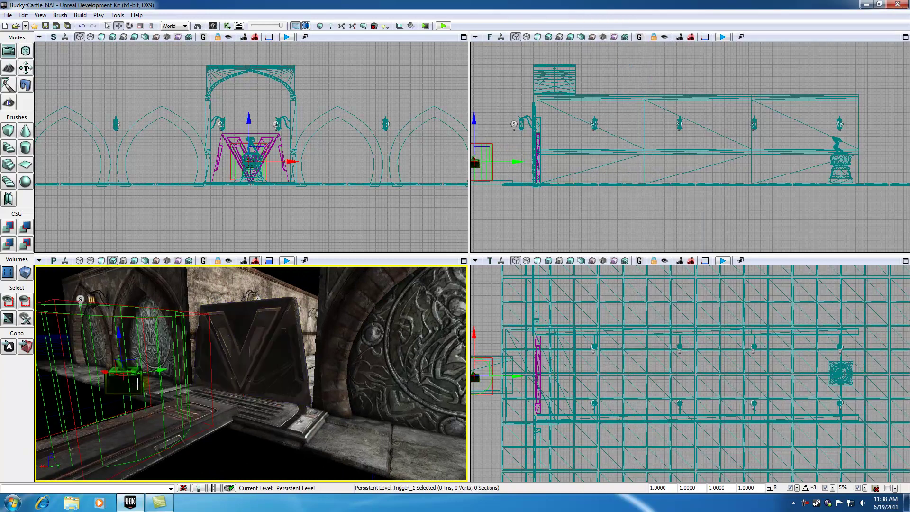
click(228, 26)
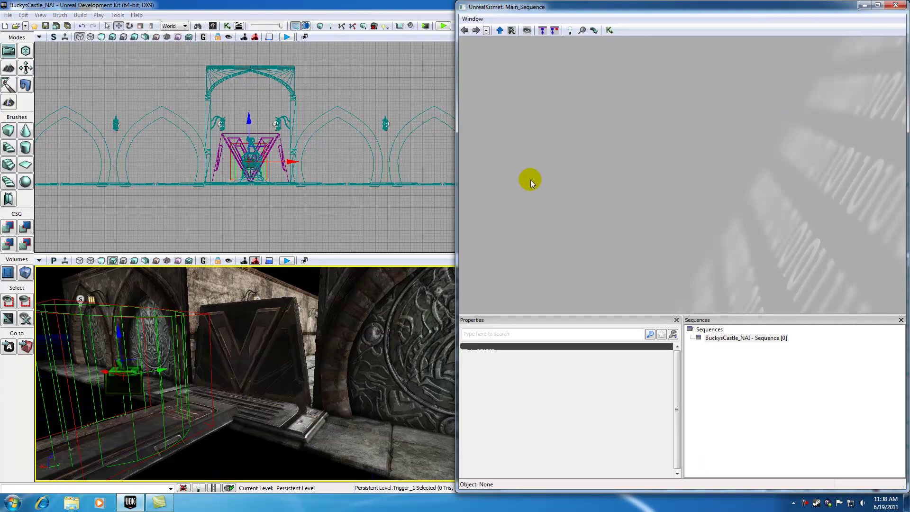
right_click(531, 178)
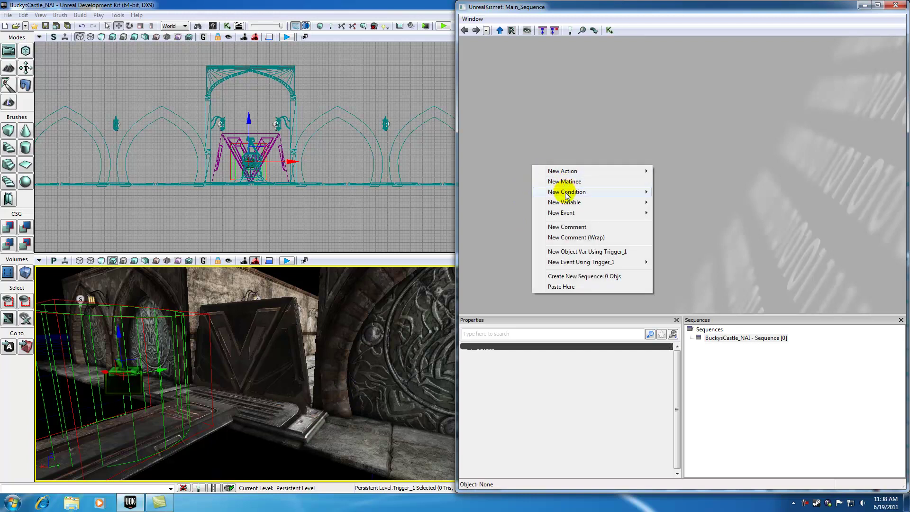
mouse_move(574, 264)
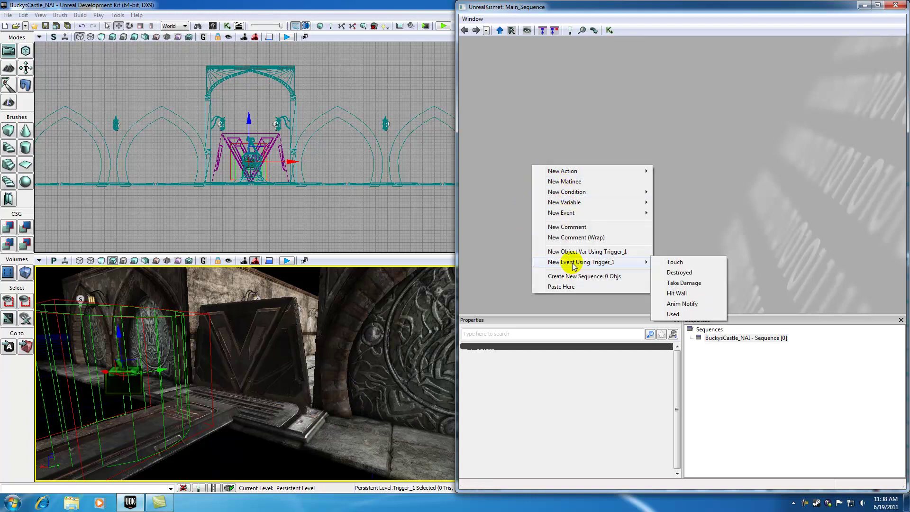
click(681, 264)
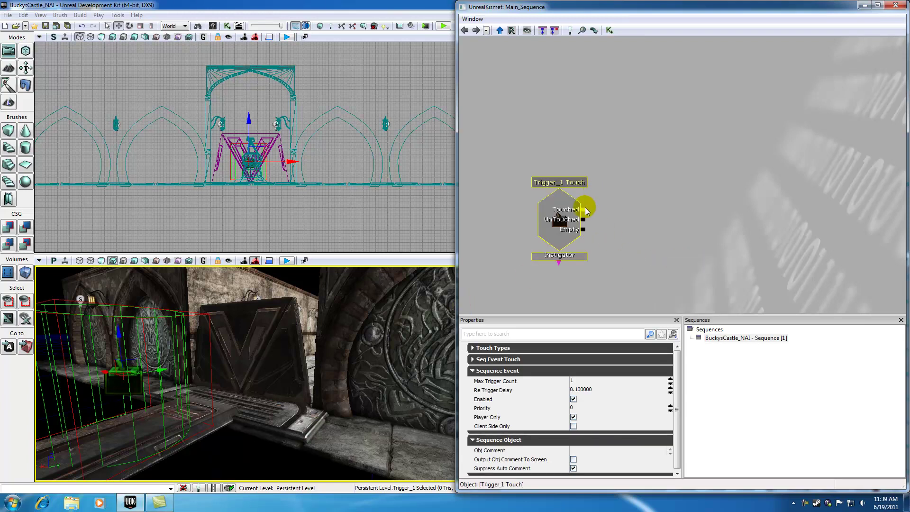
drag(584, 209, 641, 181)
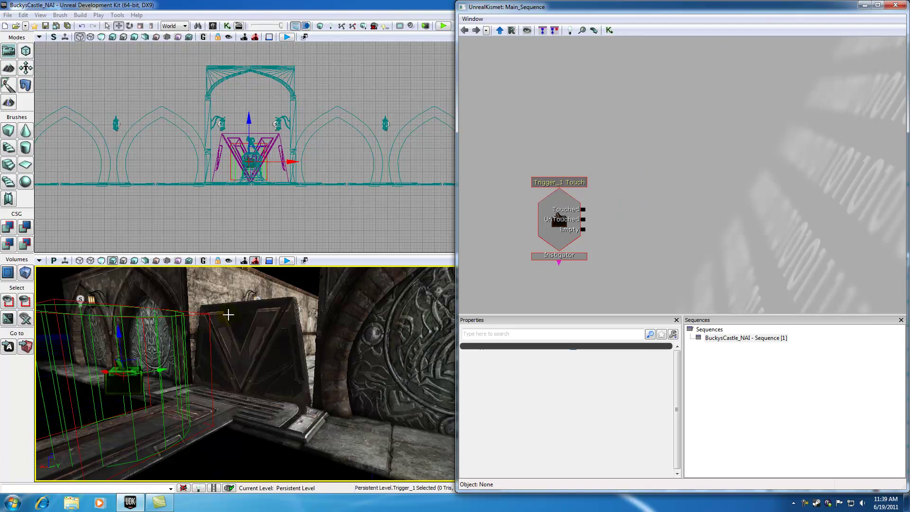
Select the door, add a new Matinee to the Kismet sequence and move it away from the trigger's Touch event
click(243, 320)
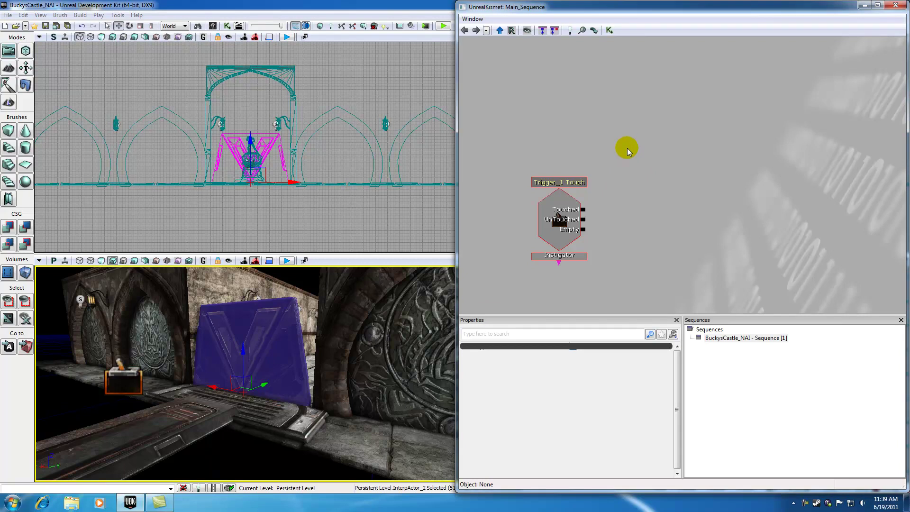
right_click(629, 132)
mouse_move(650, 138)
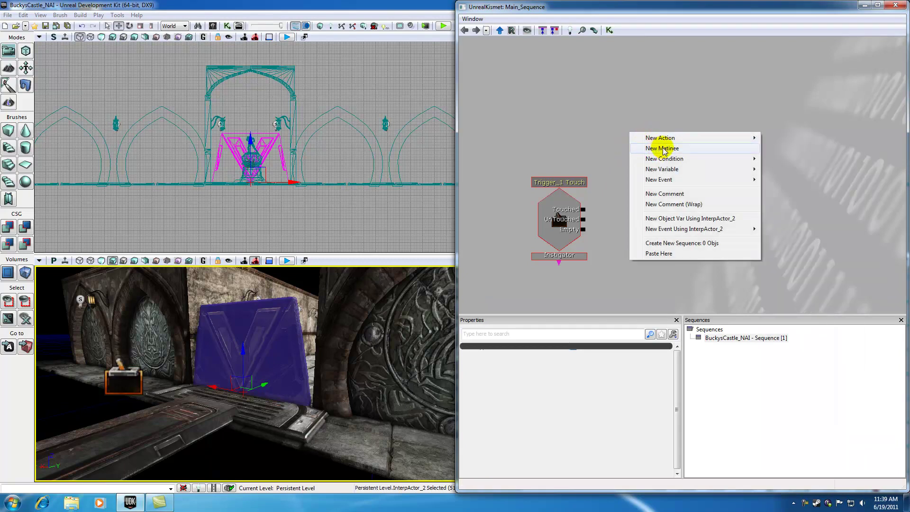
click(666, 150)
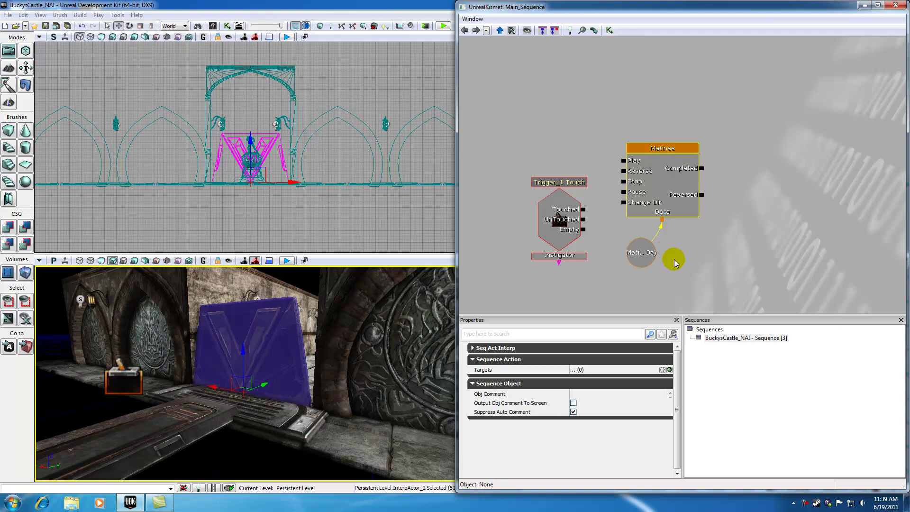
ctrl+alt+drag(735, 279, 677, 176)
click(620, 142)
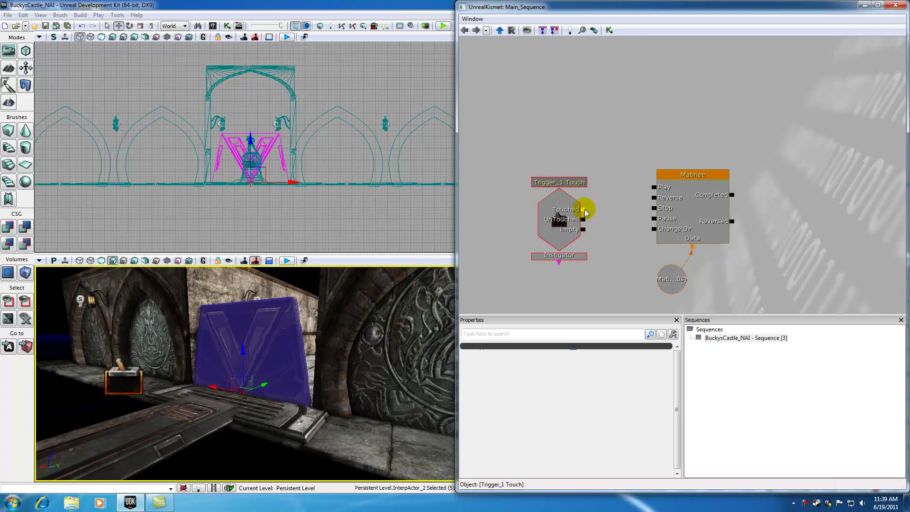
Connect the Touch event's Touched output to the Matinee's Play input
drag(585, 209, 656, 187)
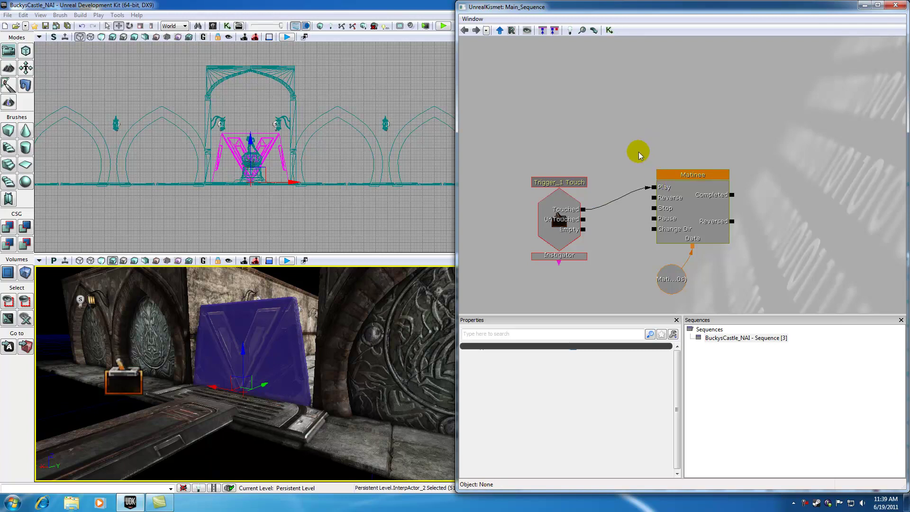
click(583, 183)
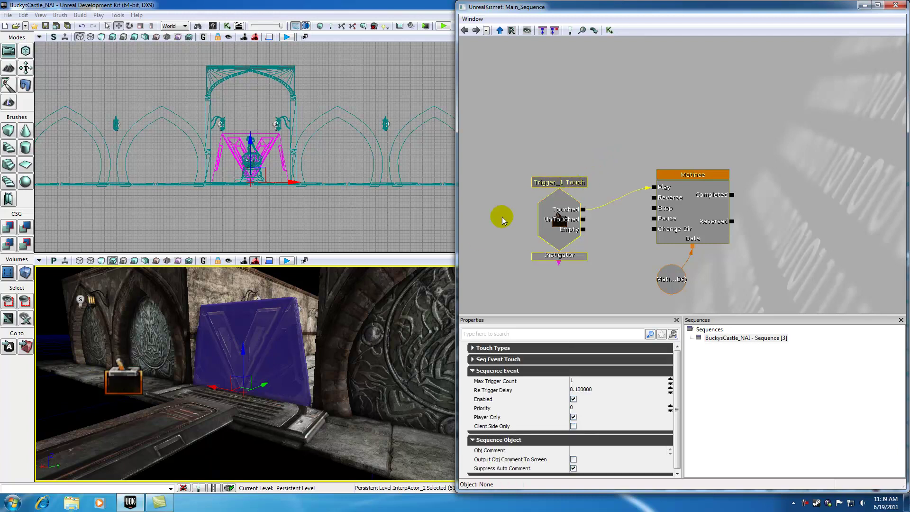
click(678, 177)
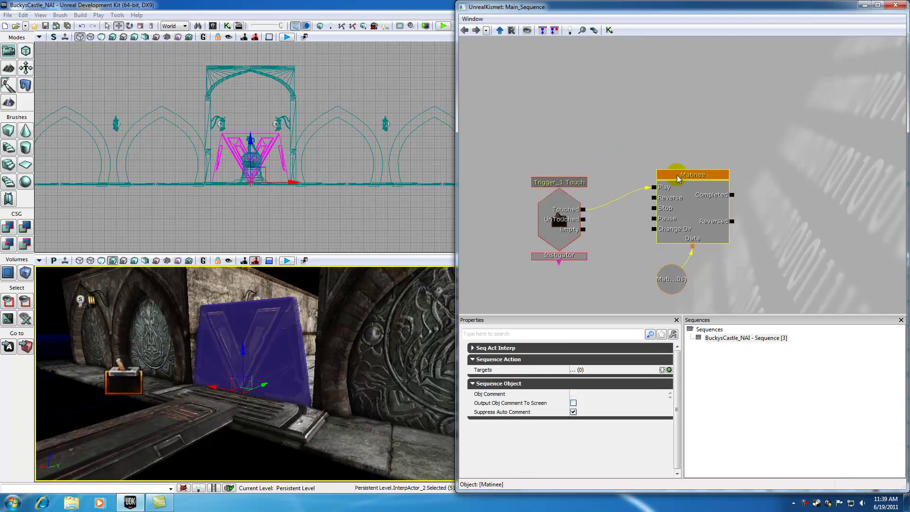
click(92, 302)
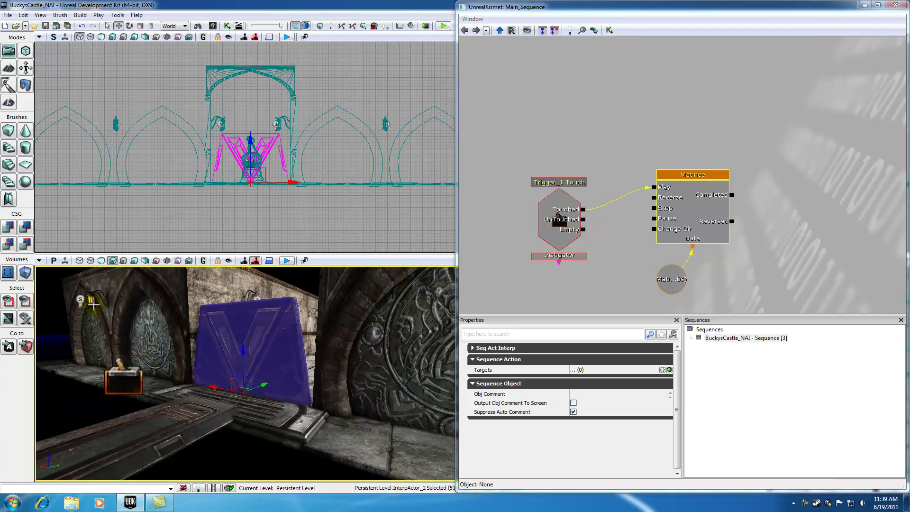
click(200, 418)
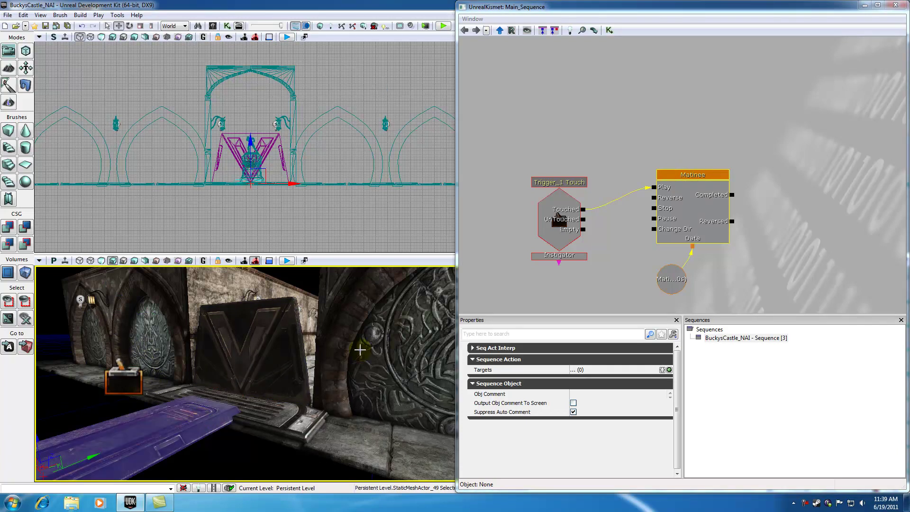
click(301, 426)
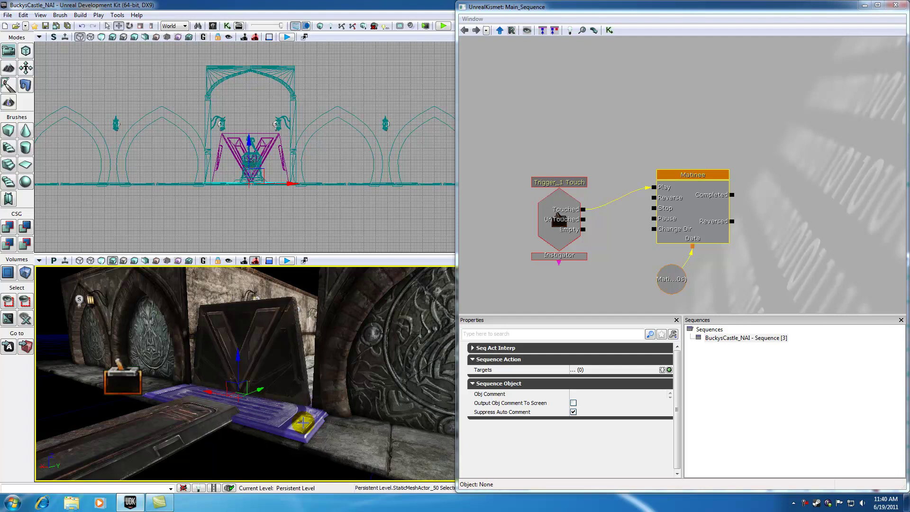
Open the Matinee node in the Matinee editor and reposition its window so the door stays in view
click(684, 177)
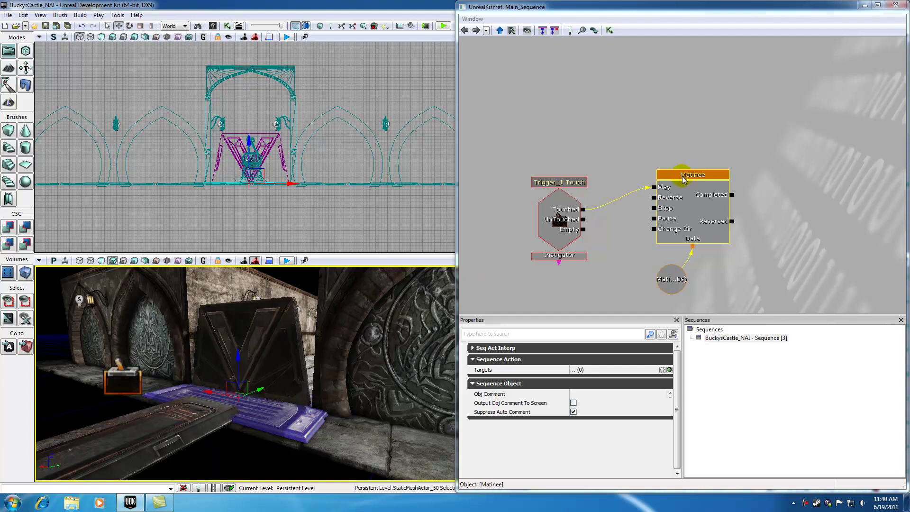
double_click(685, 177)
drag(517, 131, 595, 99)
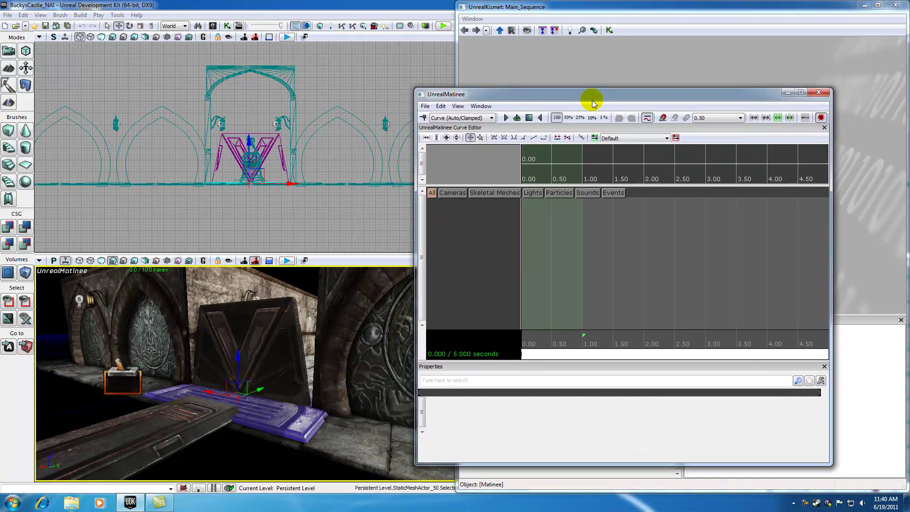